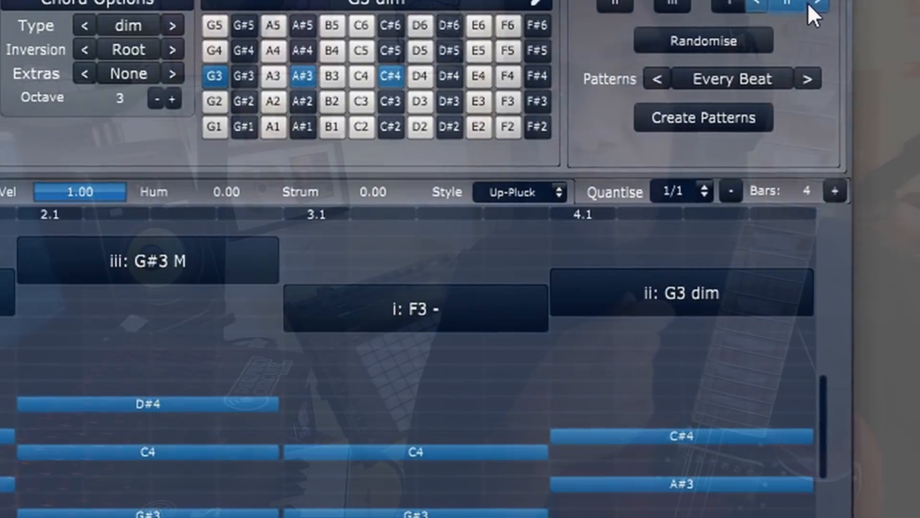
Step: Step the fourth chord of the pattern up through iv (A#3 -) and one chord further
left_click(829, 3)
left_click(829, 2)
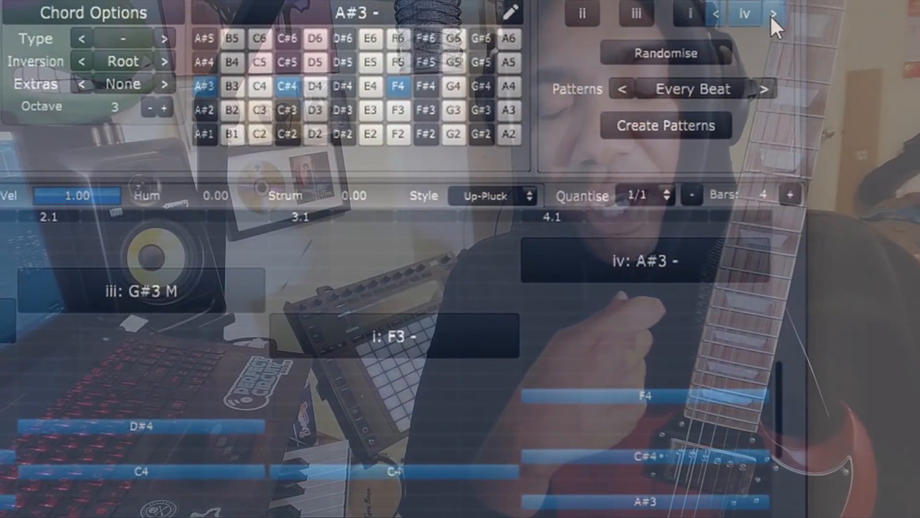
left_click(784, 9)
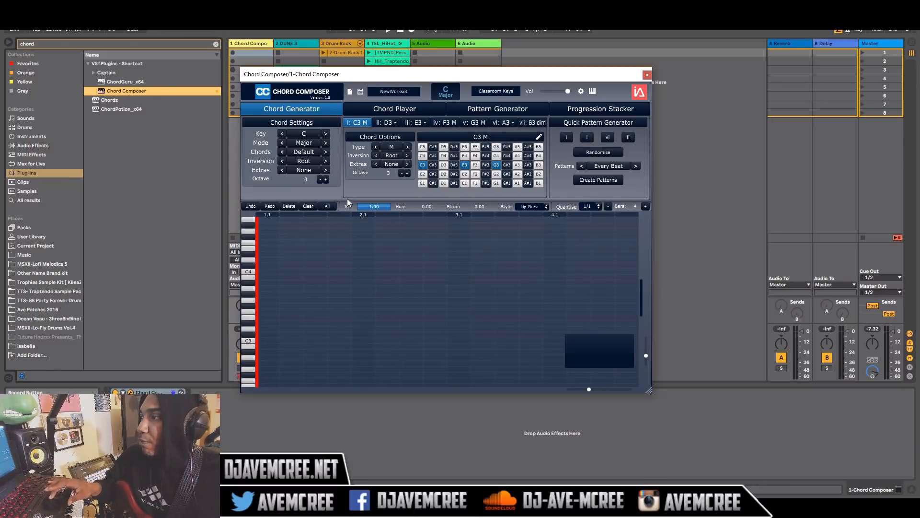
Step: Set the chord key to F and the mode to Harmonic Minor
left_click(309, 134)
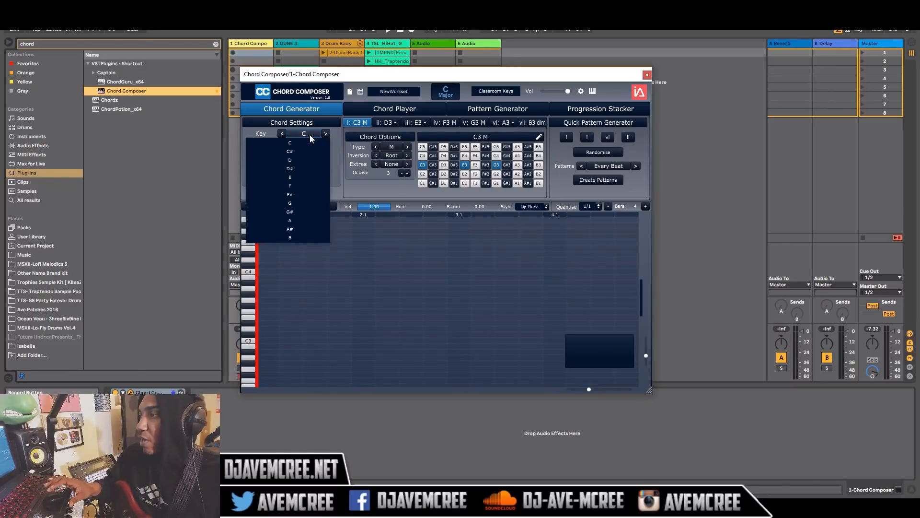
left_click(300, 185)
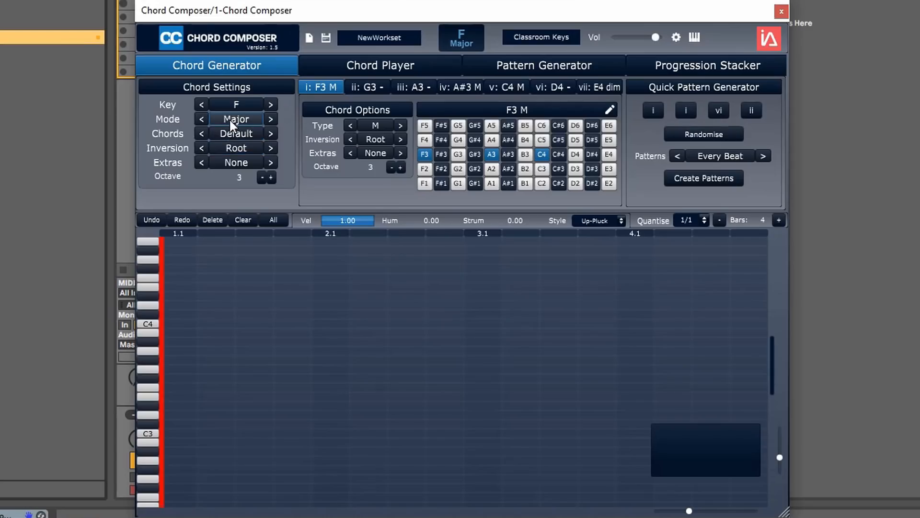
left_click(229, 118)
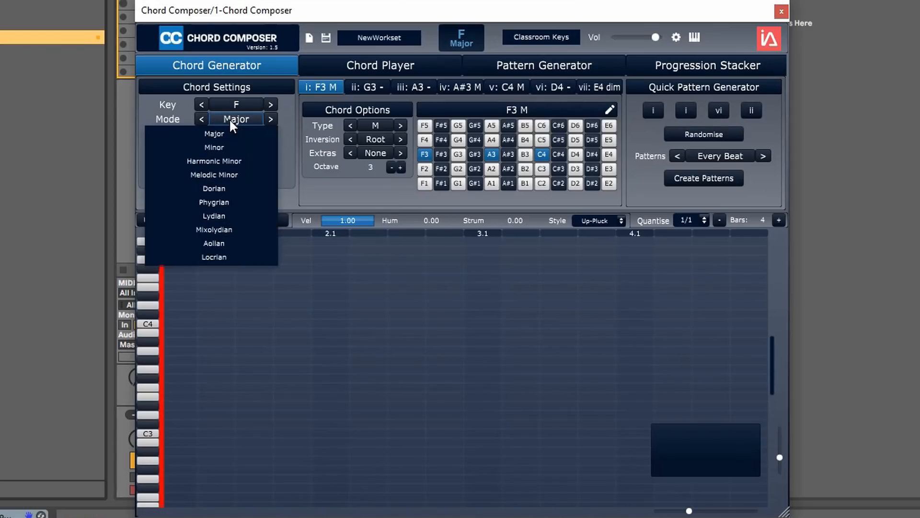
left_click(226, 162)
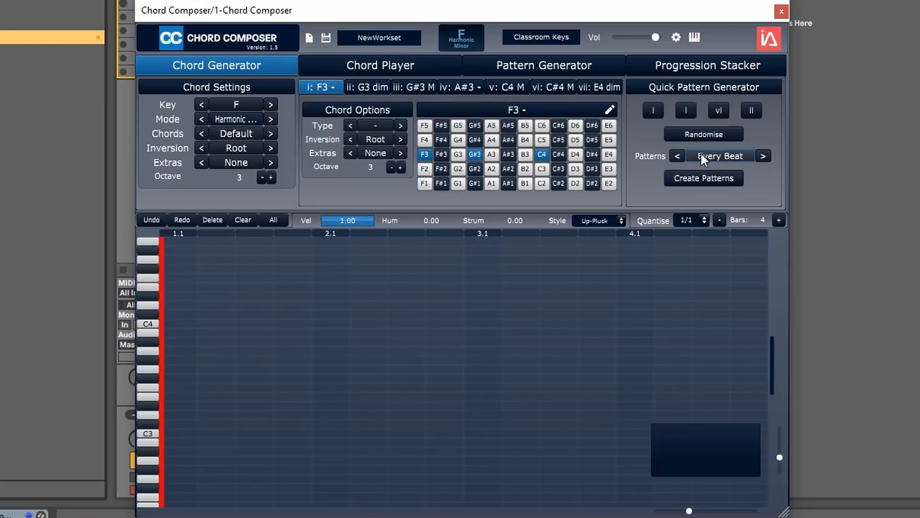
Step: Randomise the four chords of the quick progression and create its Every Beat pattern across four bars
left_click(706, 135)
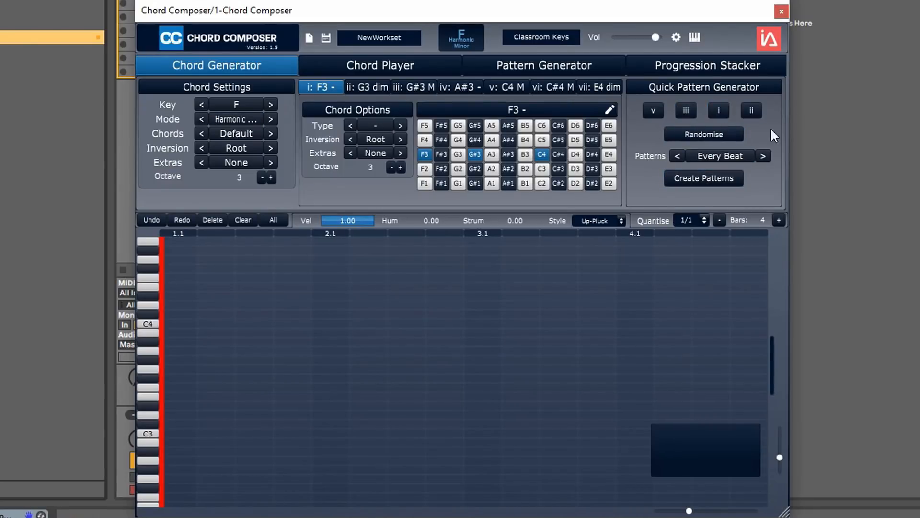
left_click(713, 176)
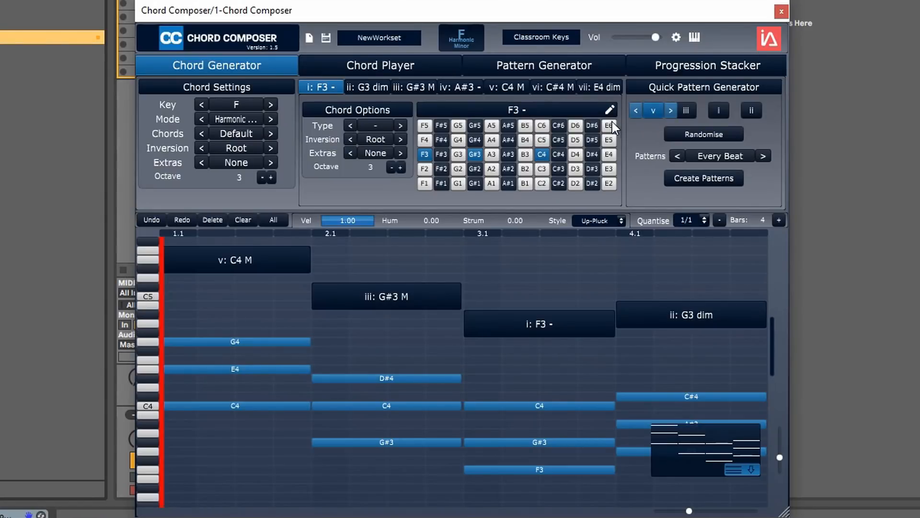
Step: Change the first chord of the progression to ii (G3 dim)
left_click(635, 111)
left_click(635, 110)
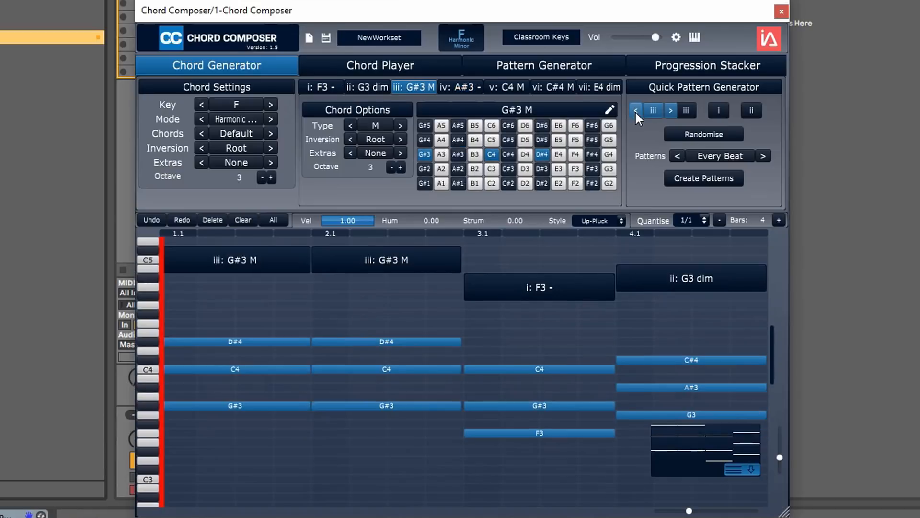
left_click(635, 110)
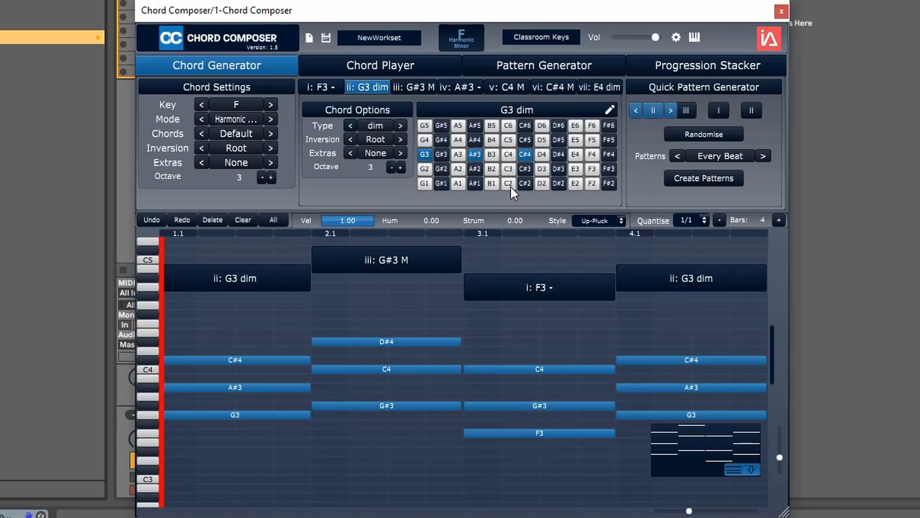
Step: Play back the chord progression and reduce the plugin's volume
key("space")
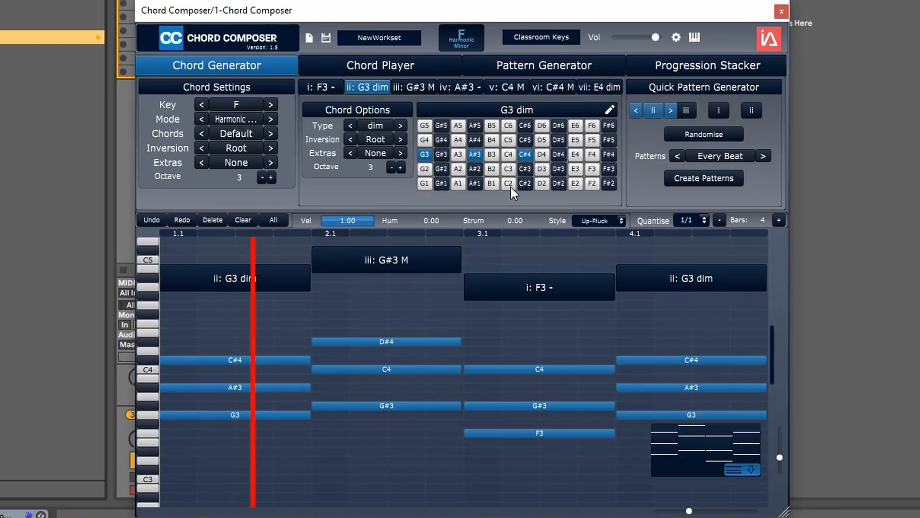
key("space")
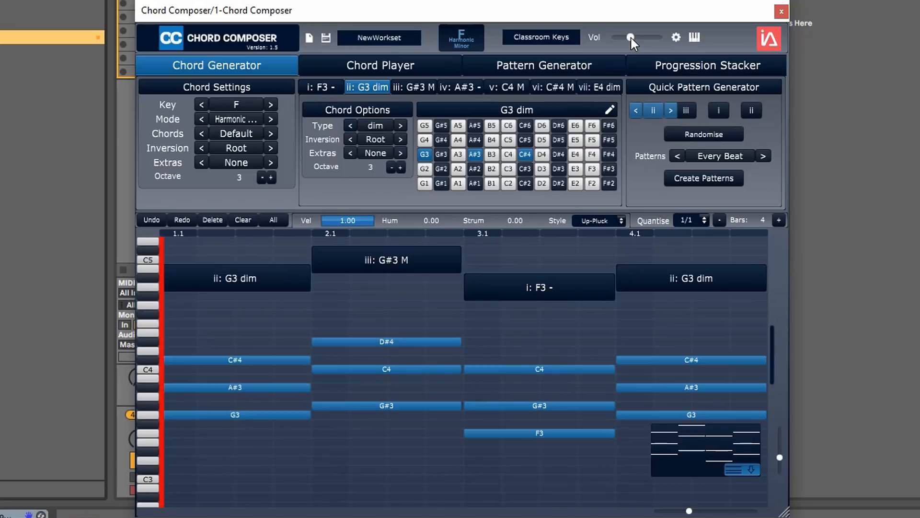
key("space")
Step: Change the fourth chord of the progression to v (C4 M)
left_click(752, 111)
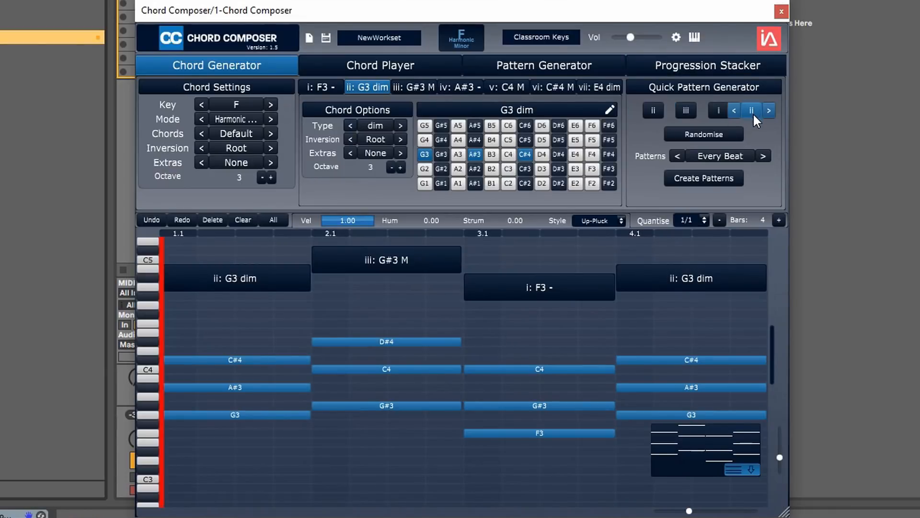
left_click(767, 110)
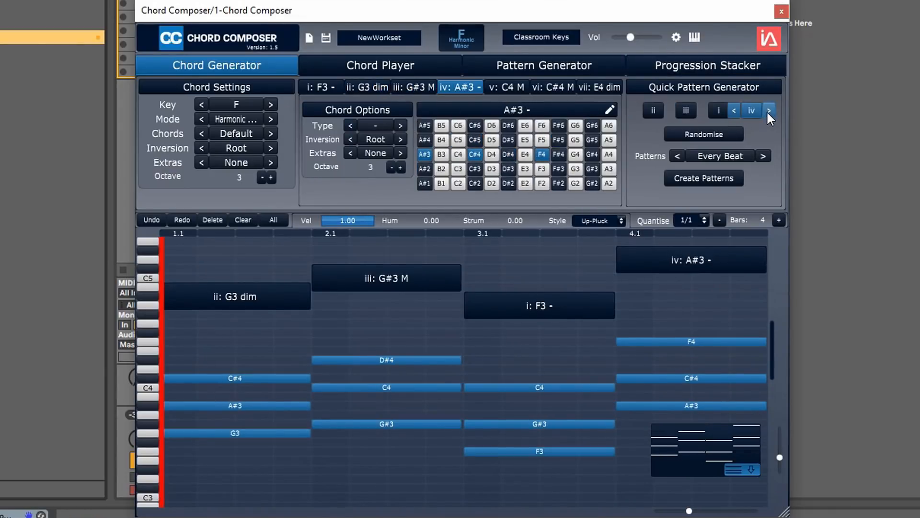
left_click(768, 112)
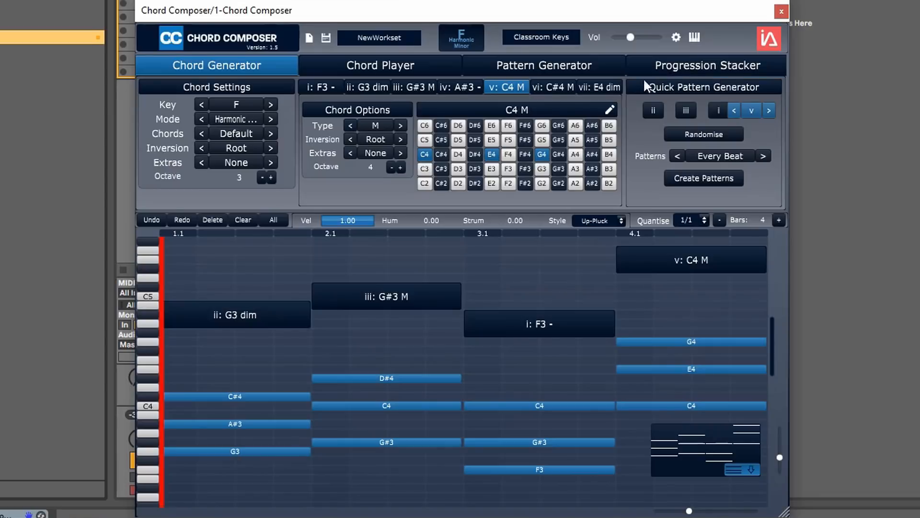
Step: Switch the preview instrument to Acoustic Guitar 1 and play back the progression with it
left_click(556, 37)
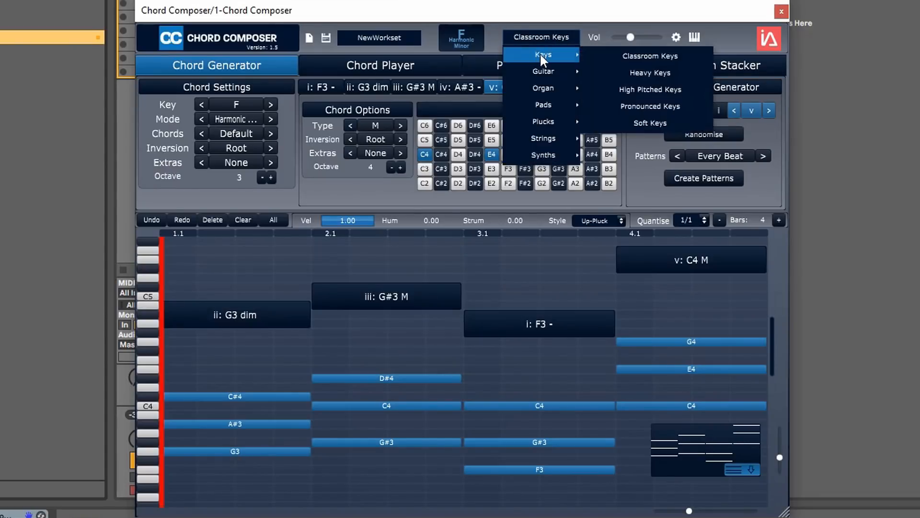
mouse_move(549, 73)
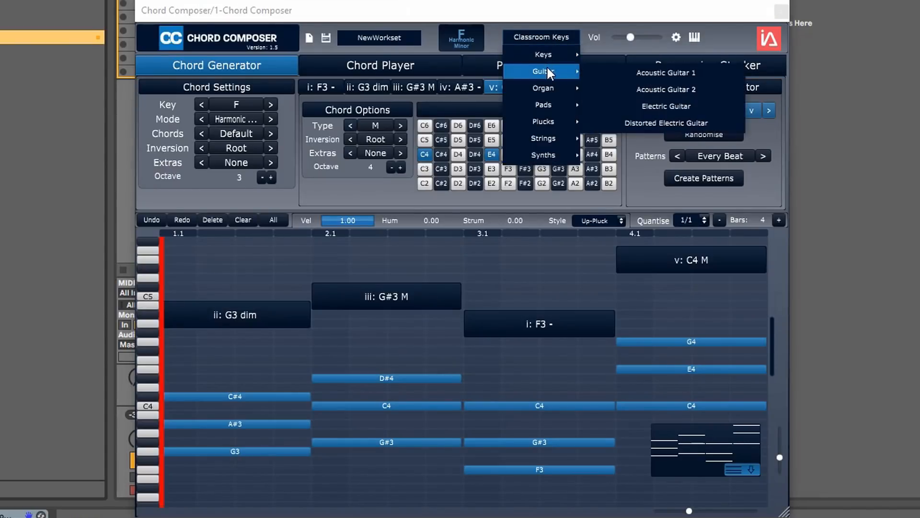
left_click(635, 76)
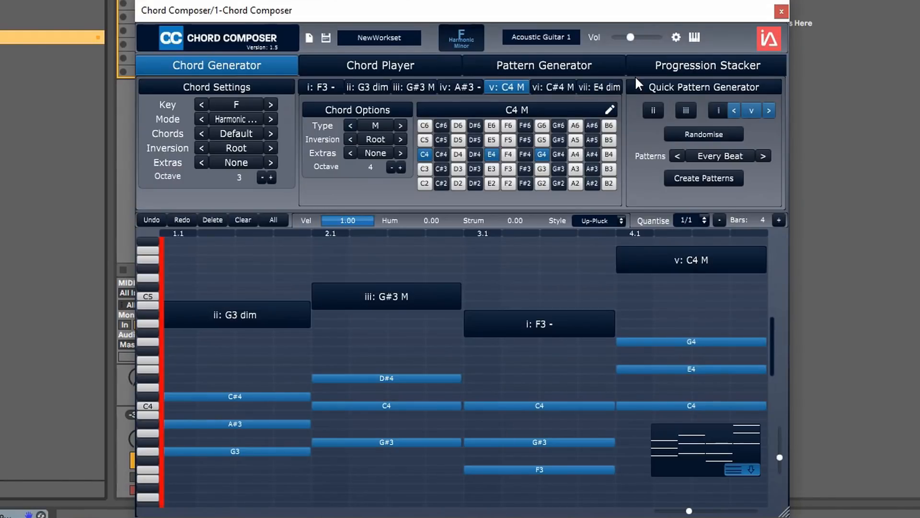
key("space")
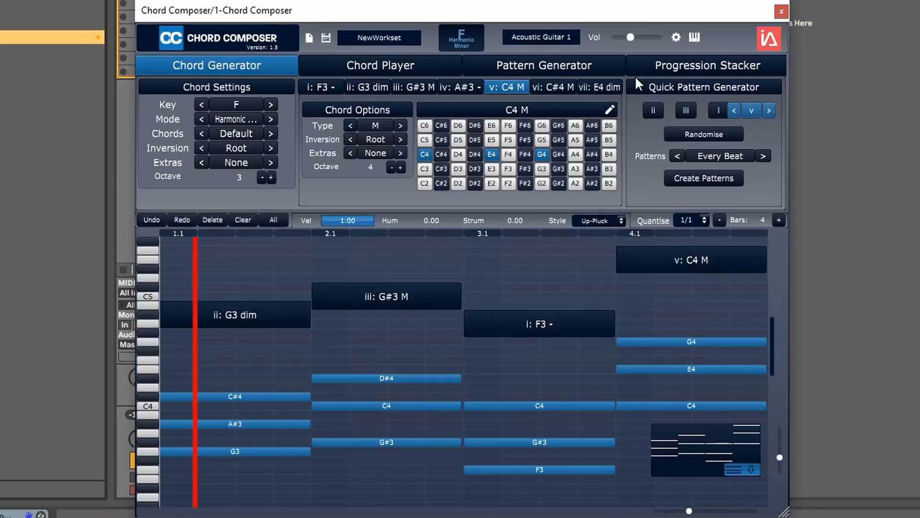
key("space")
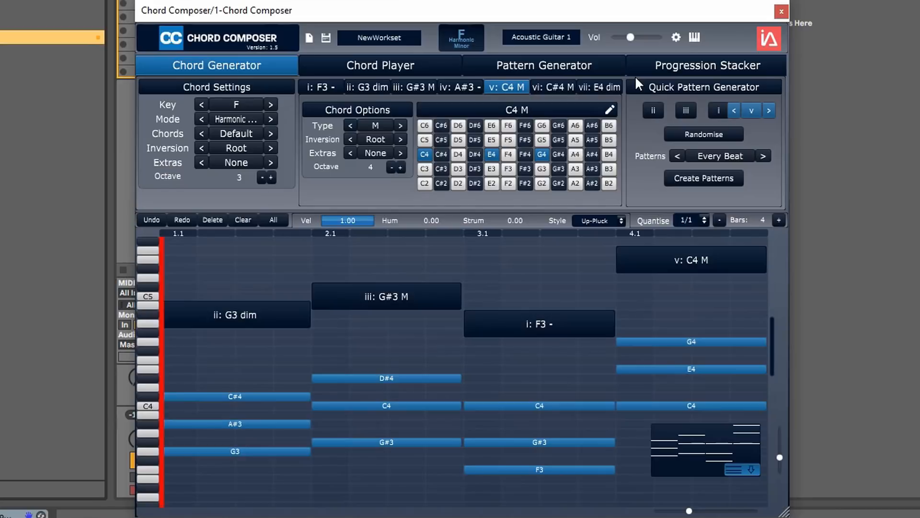
Step: Return the preview instrument to Classroom Keys and turn the plugin's volume all the way down
left_click(547, 36)
mouse_move(559, 54)
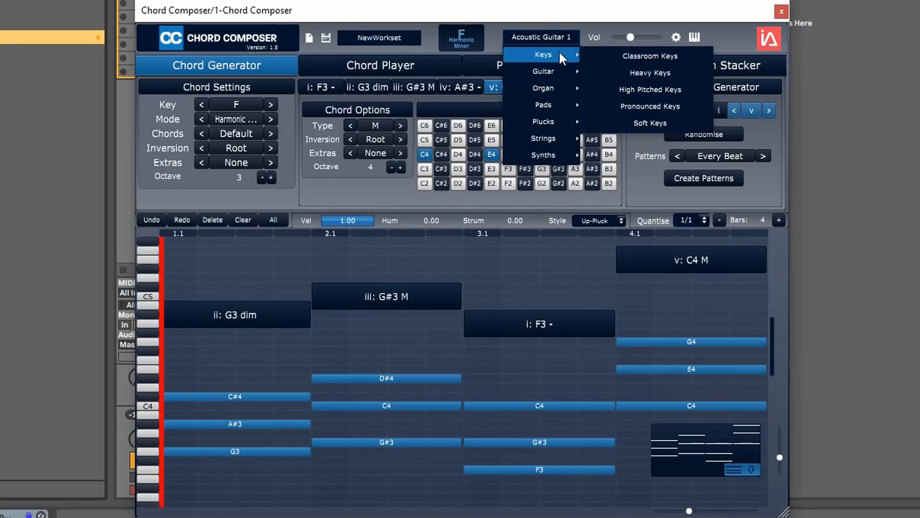
left_click(612, 55)
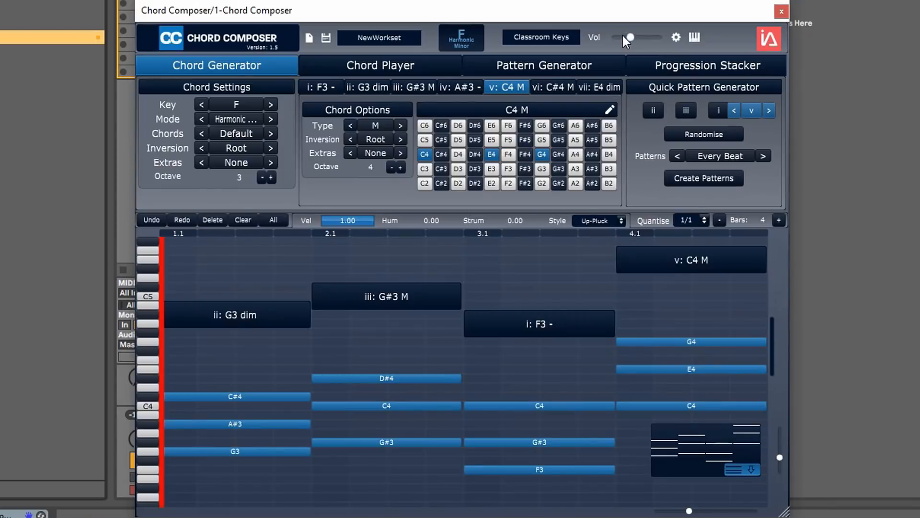
left_click_drag(631, 37, 618, 39)
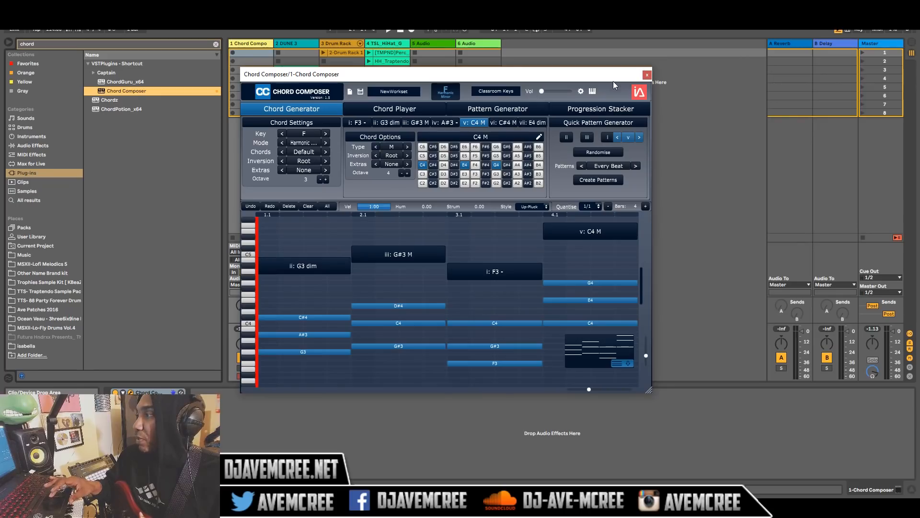
Step: Close the plugin window and route the DUNE 3 track's MIDI input from 1-Chord Composer, using the Chord Composer output
left_click(650, 74)
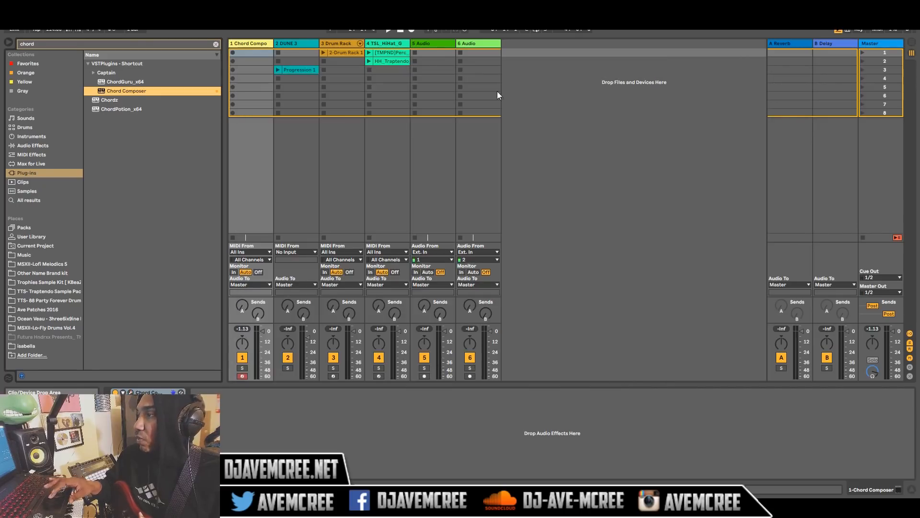
left_click(304, 251)
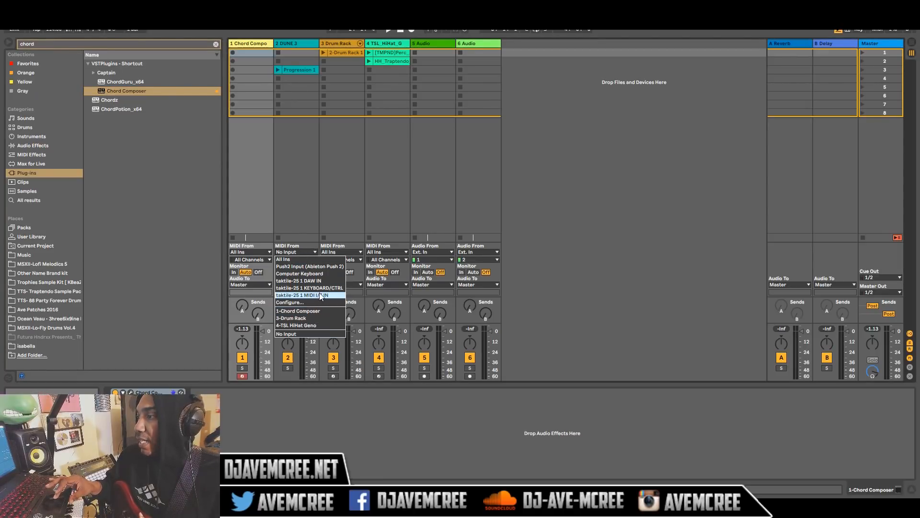
left_click(320, 311)
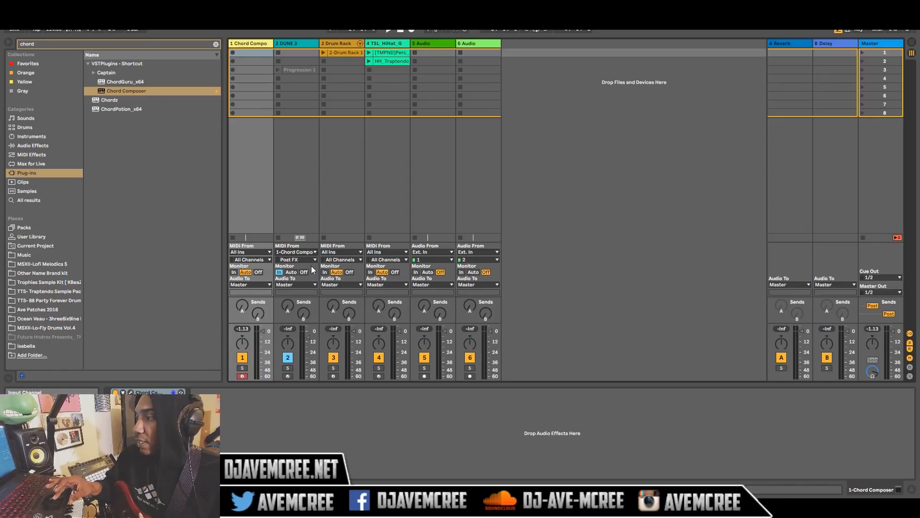
left_click(312, 262)
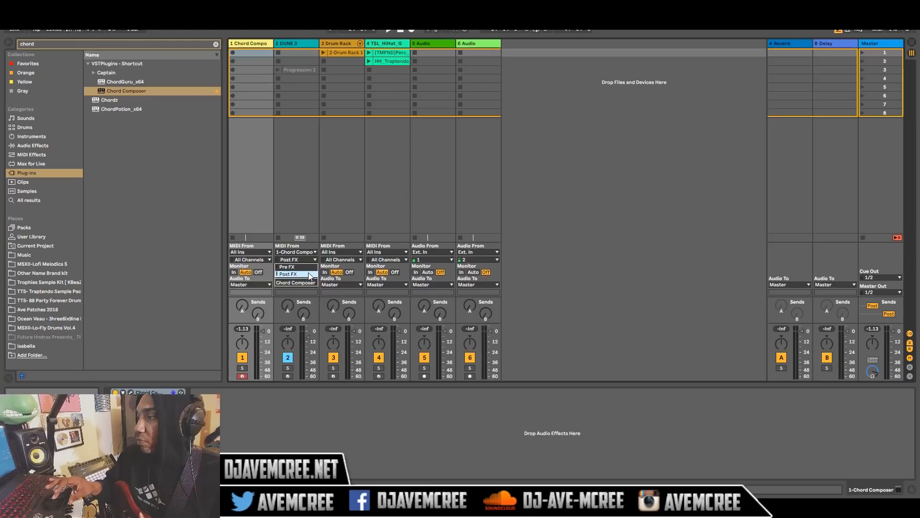
left_click(308, 282)
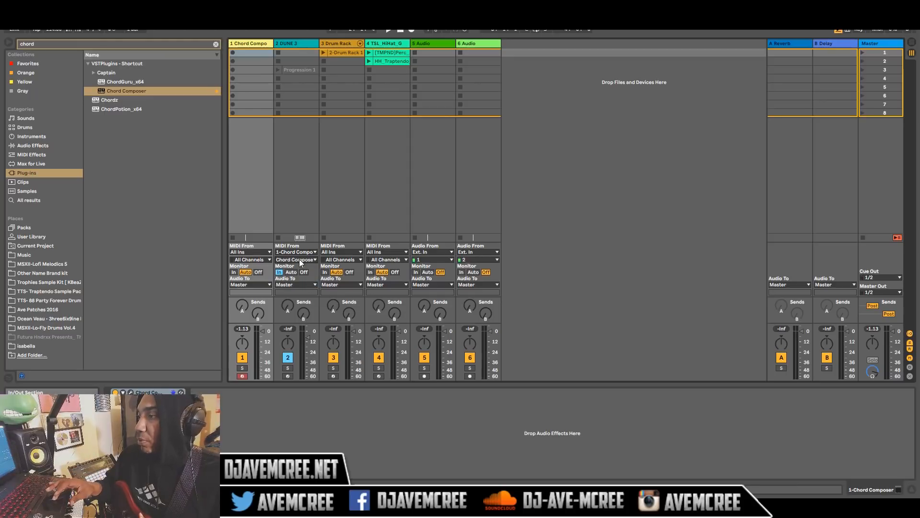
Step: Reopen the Chord Composer plugin on track 1 and play the progression through the DUNE 3 track
left_click(263, 43)
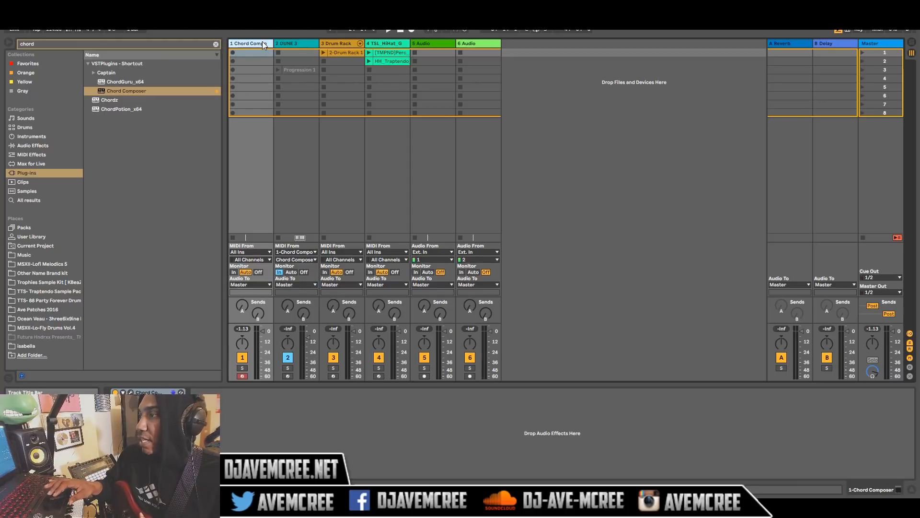
left_click(130, 392)
key("space")
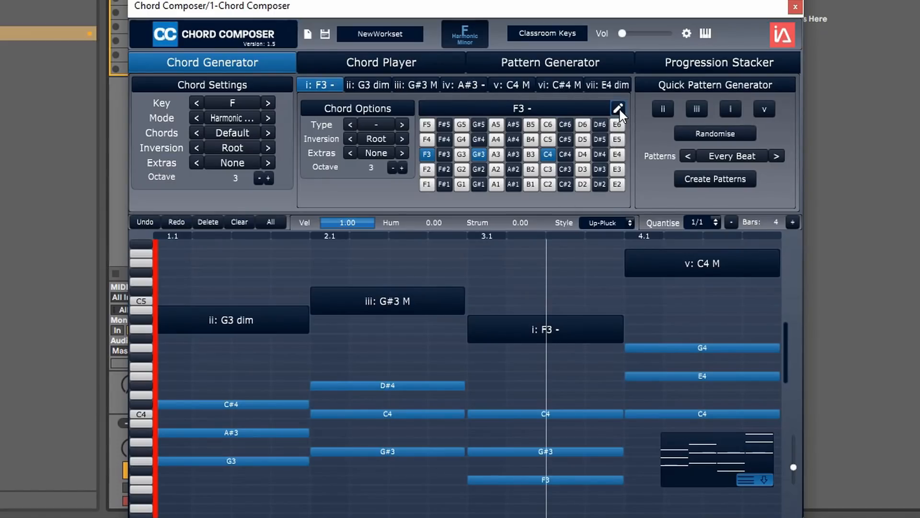
Step: Switch Chord Composer from keyboard to guitar chord mode and play the progression
left_click(705, 33)
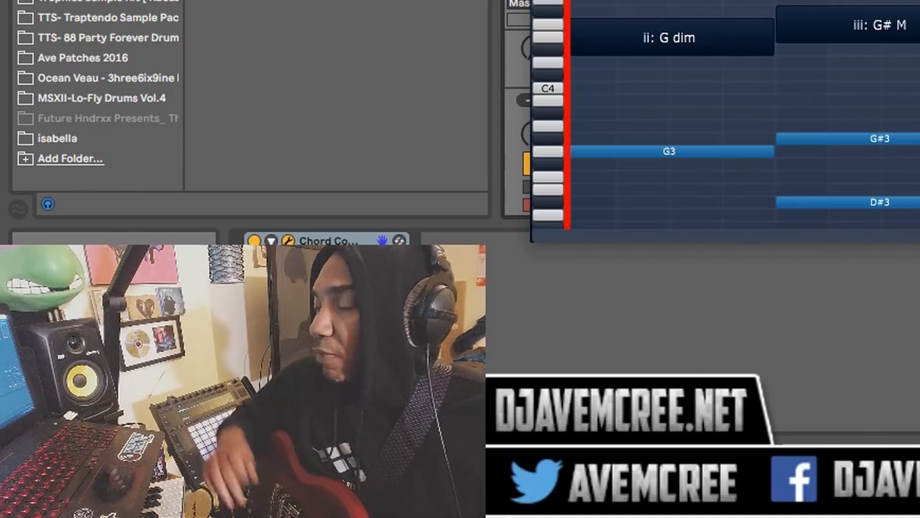
key("space")
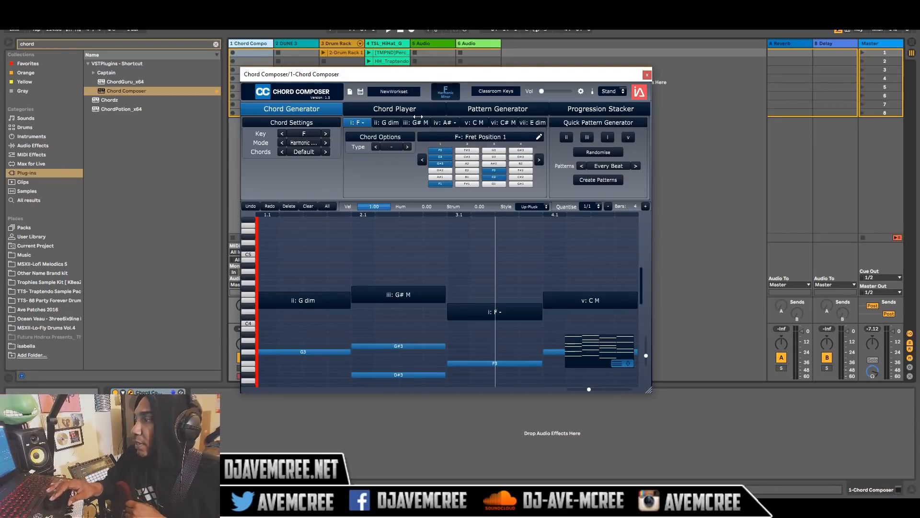
Step: Display the guitar fret positions for the ii: G dim and iii: G# M chords
left_click(389, 123)
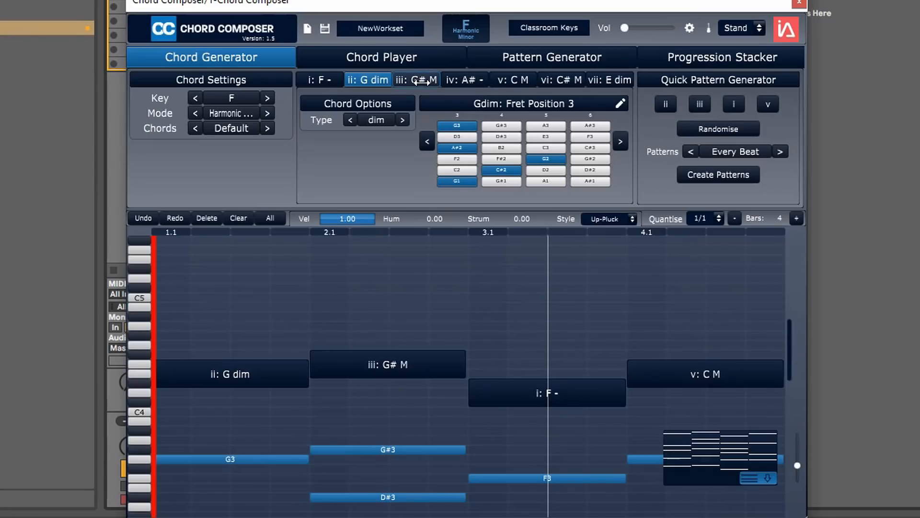
left_click(421, 81)
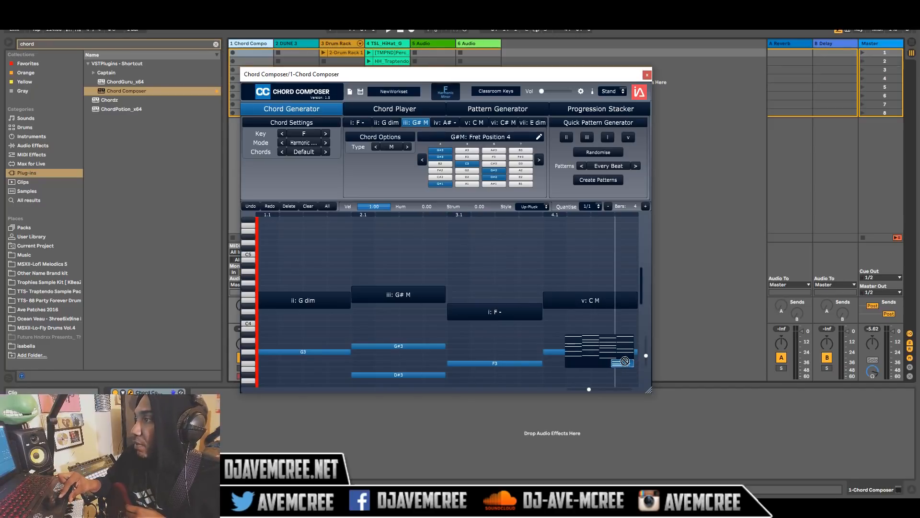
Step: Export the progression's MIDI from Chord Composer into the first clip slot of the DUNE 3 track
left_click(282, 54)
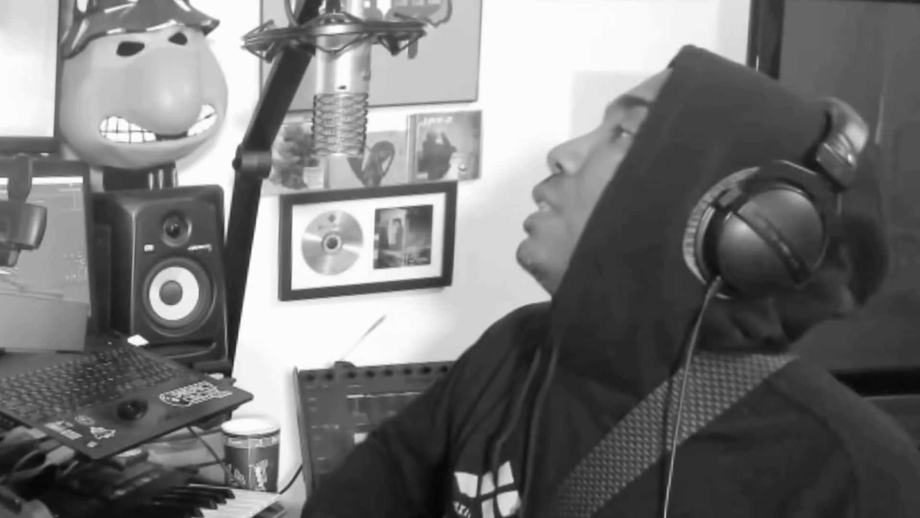